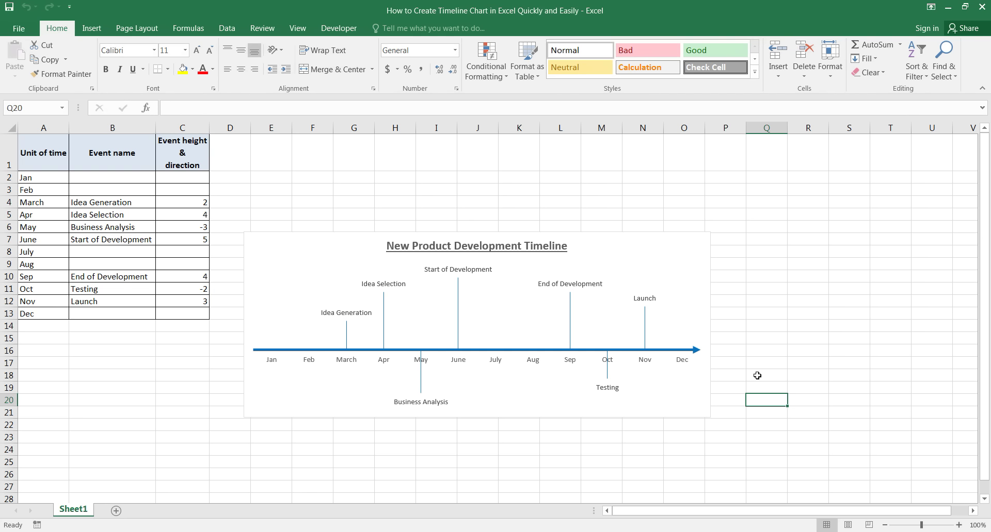
Delete the existing New Product Development Timeline chart from the sheet
click(708, 330)
key(Delete)
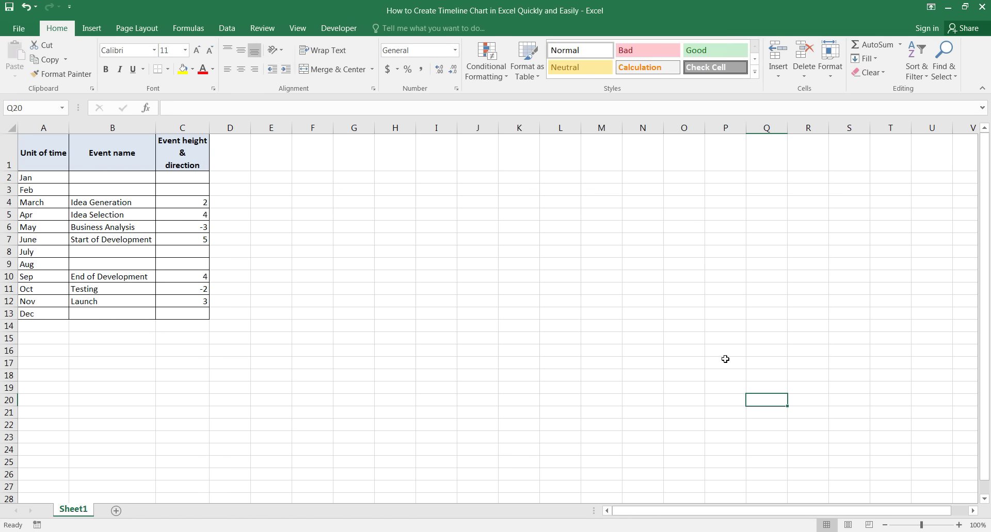
click(270, 310)
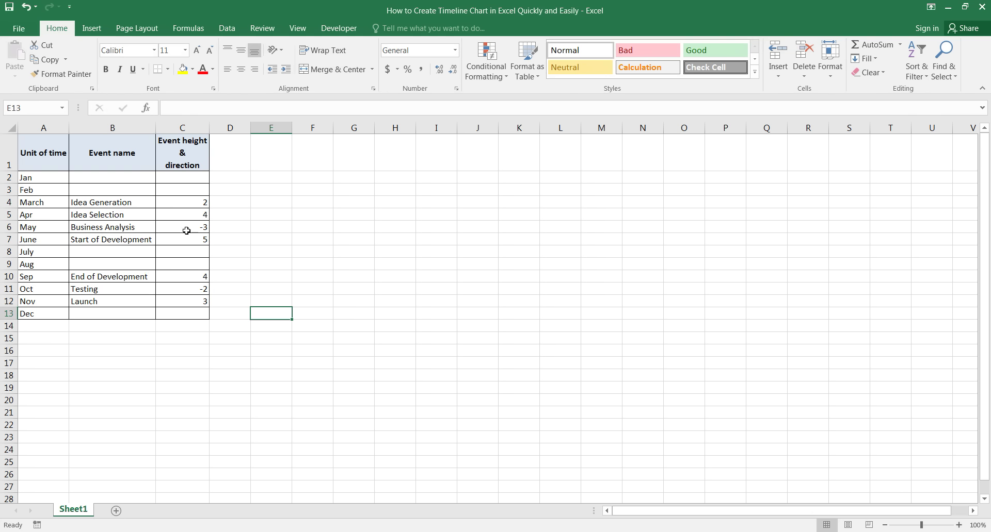
Insert a 2-D clustered column chart from A2:A13 and C2:C13, and widen it to about 7 inches
drag(45, 178, 42, 311)
drag(173, 179, 172, 313)
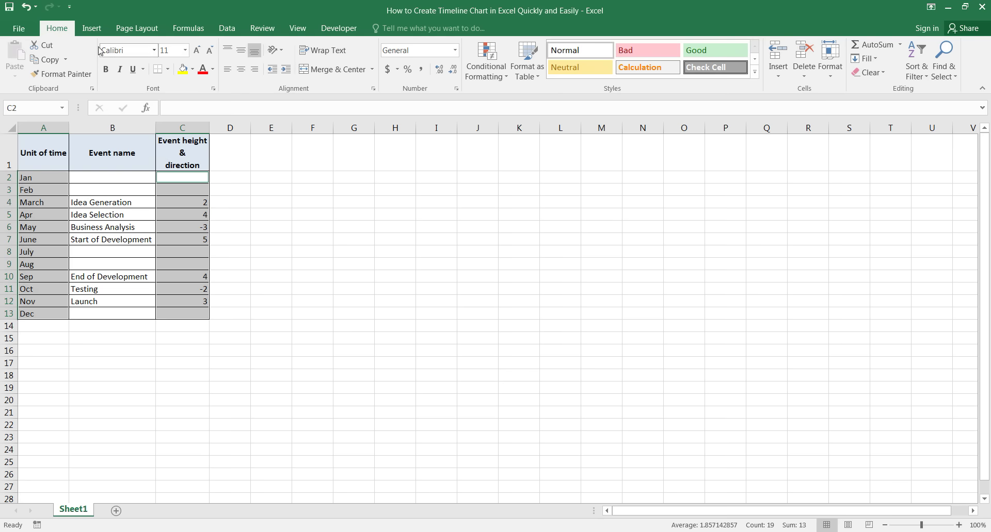
click(92, 29)
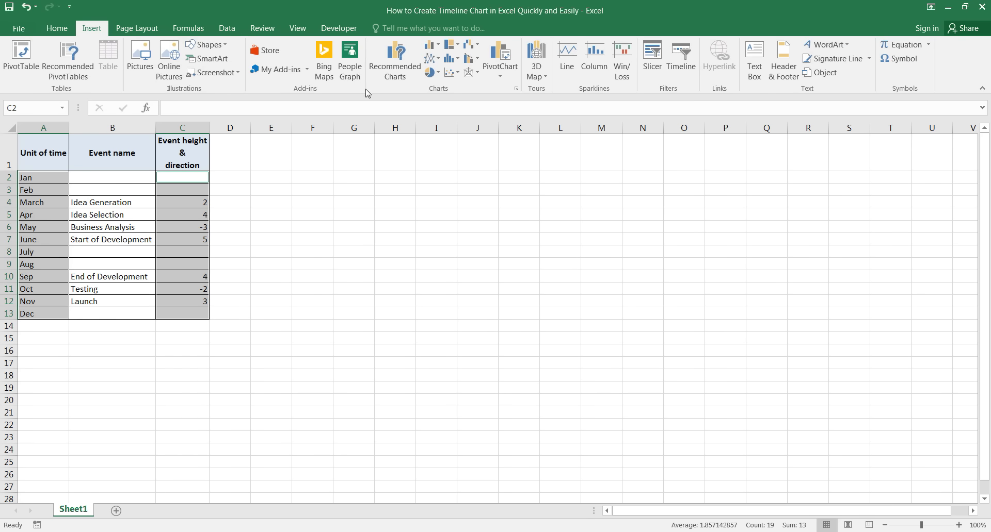
click(431, 52)
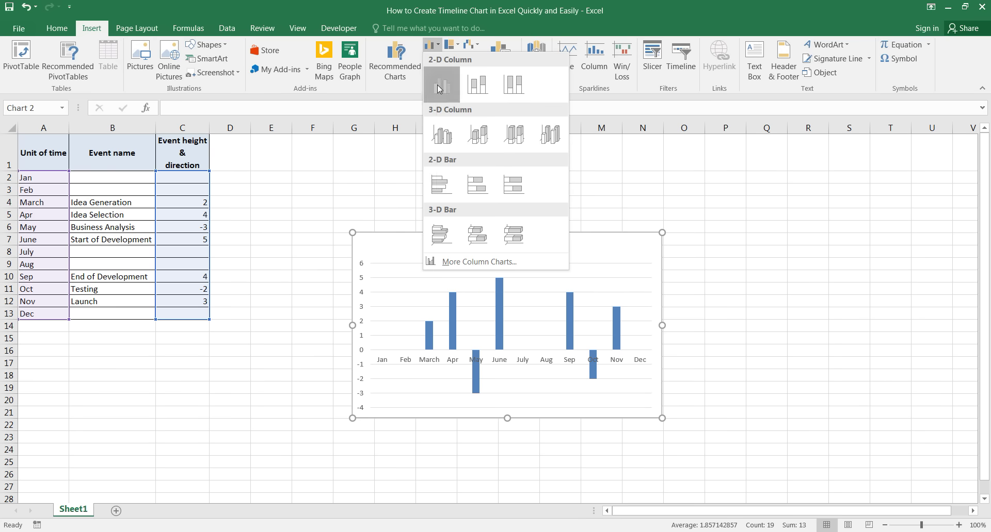
click(438, 85)
drag(350, 325, 243, 325)
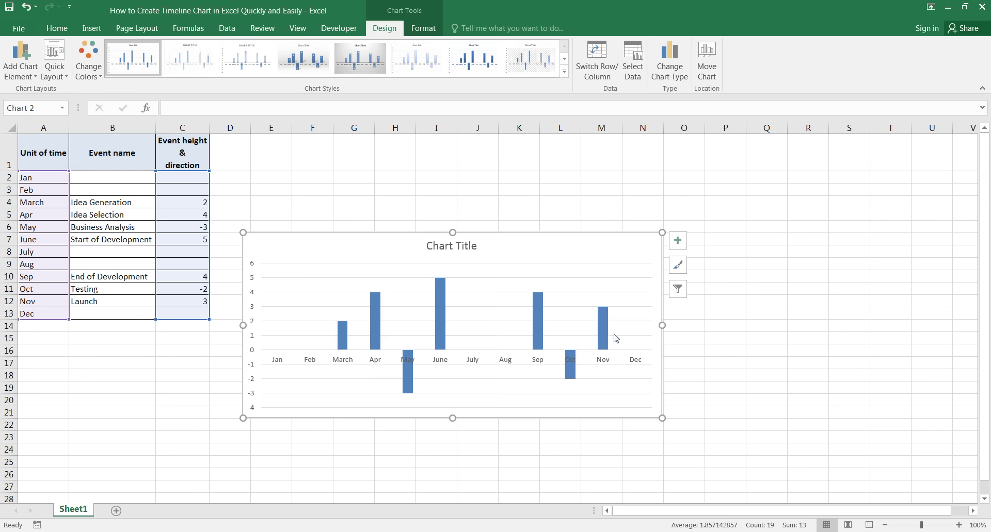
drag(661, 325, 674, 325)
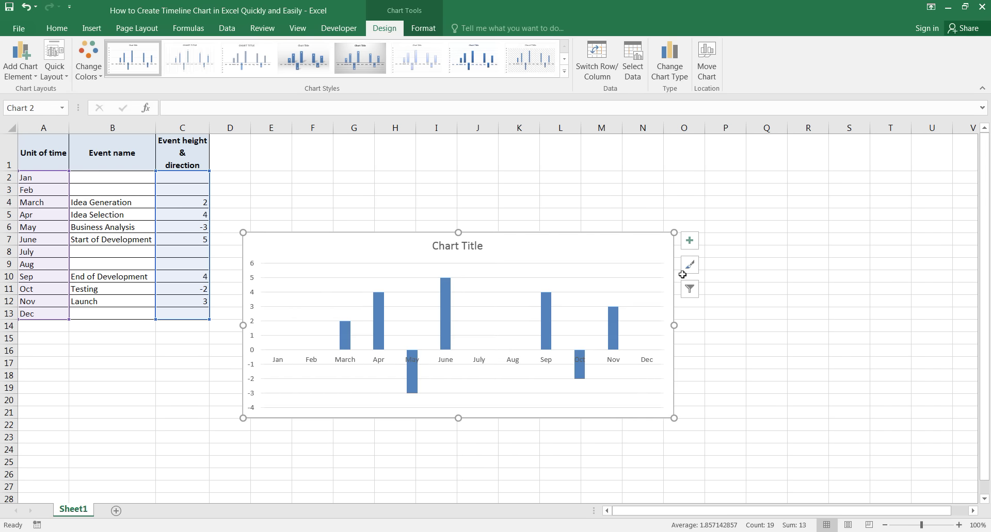
Add data labels that show the event names from cells B2:B13 instead of the values
click(690, 244)
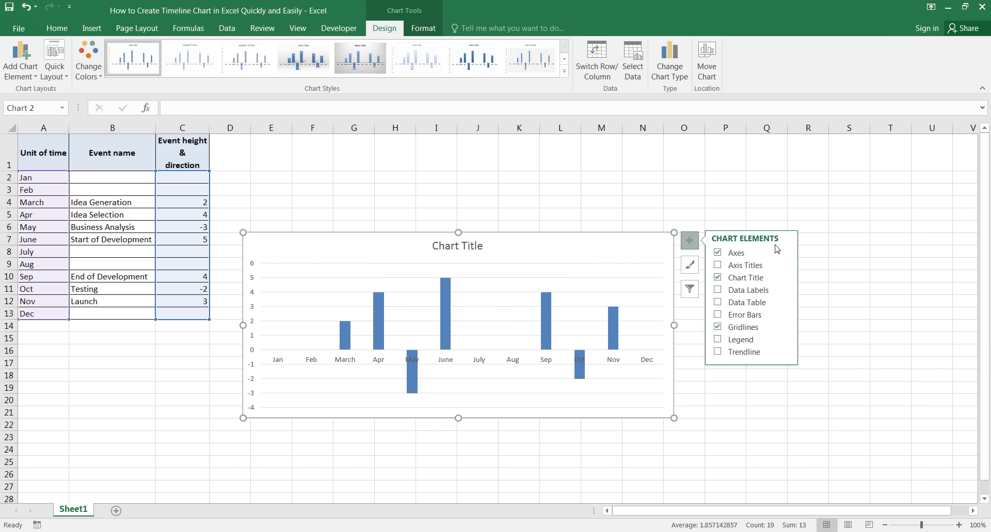
click(785, 292)
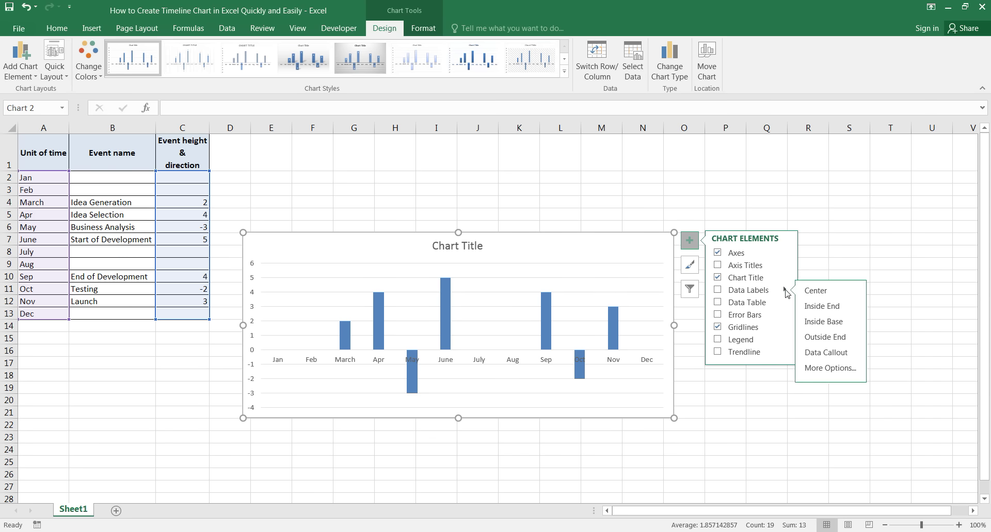
click(828, 368)
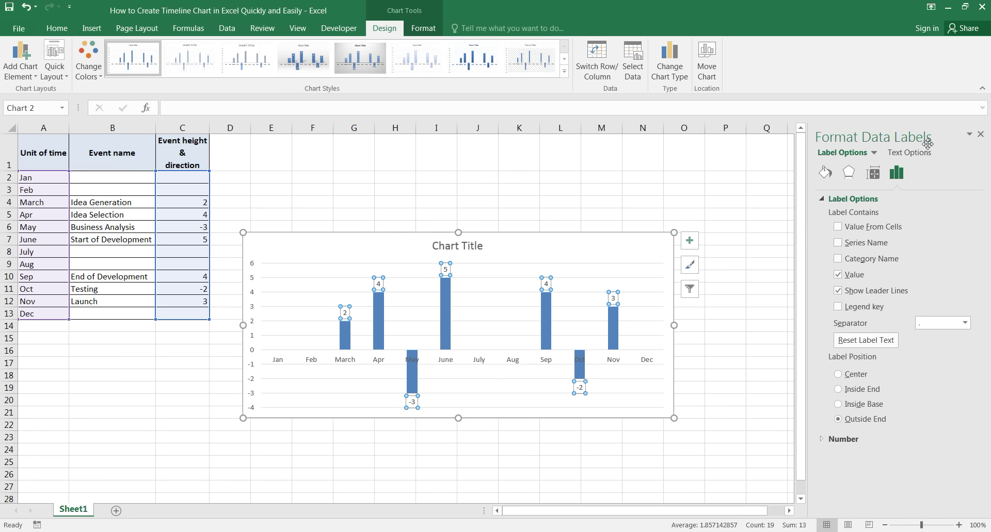
click(838, 275)
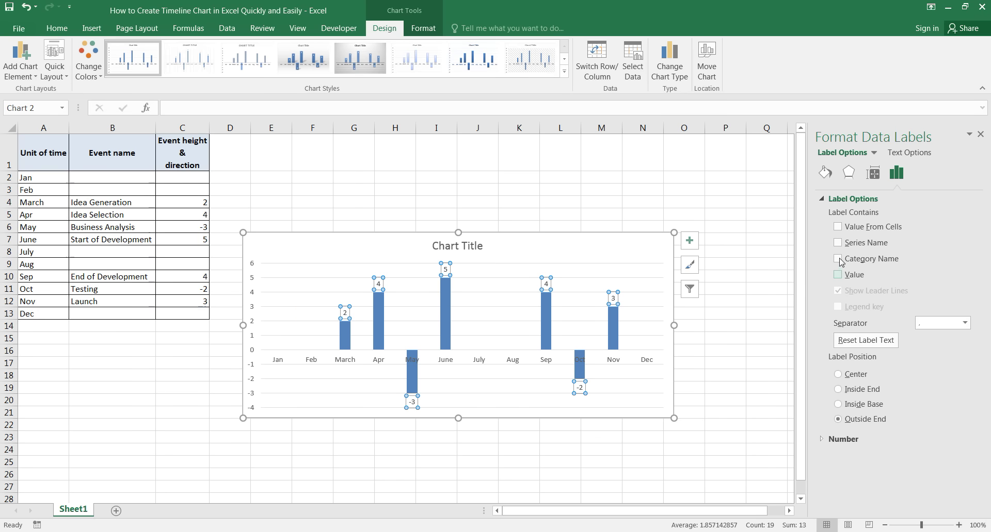
click(837, 227)
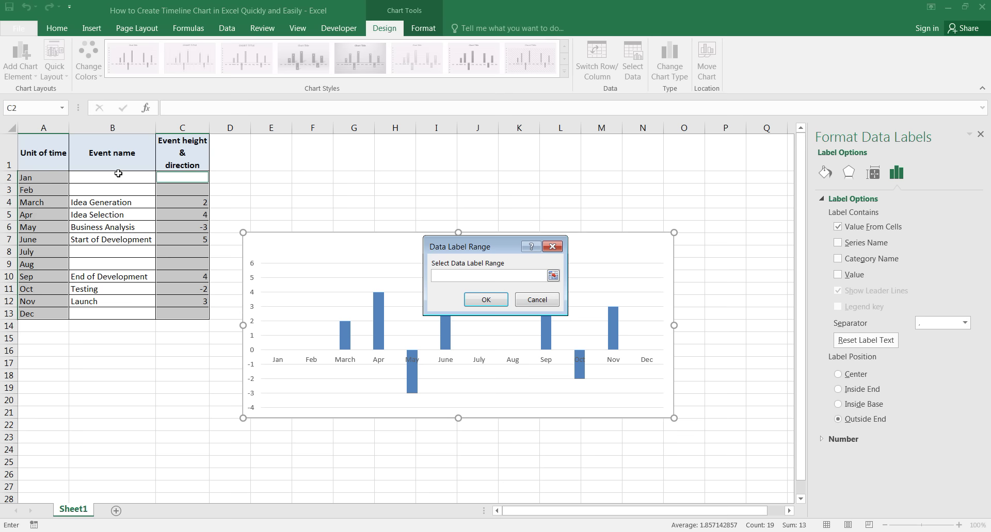
drag(118, 176, 115, 314)
click(483, 304)
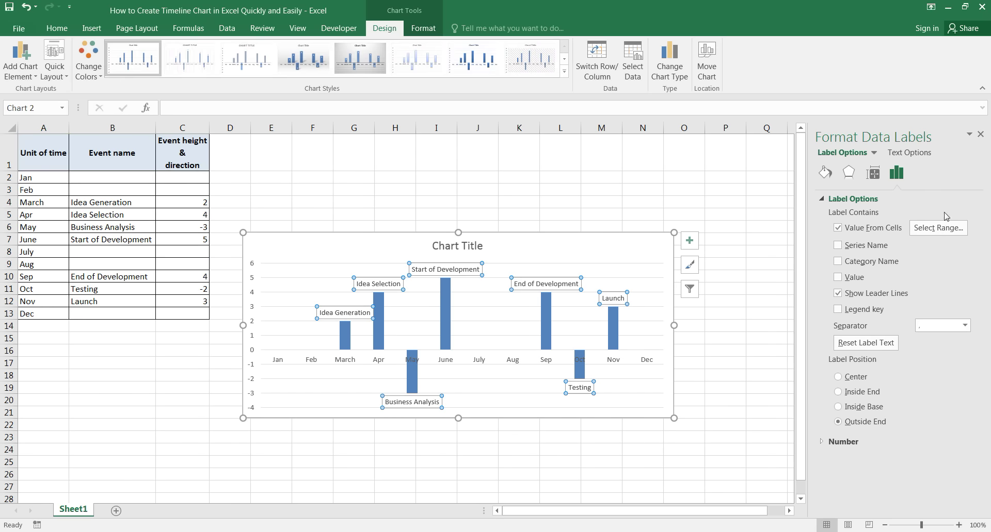
click(980, 134)
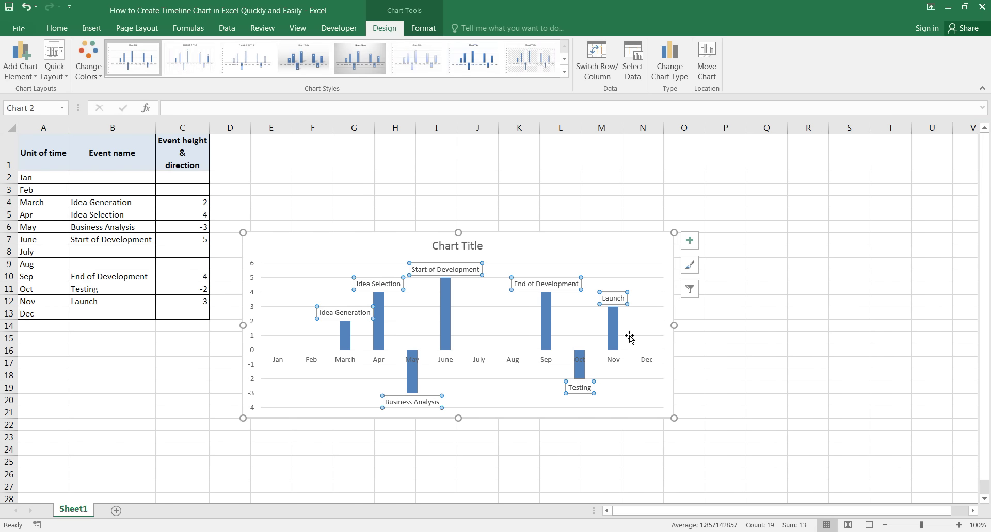
Remove the fill from the chart's columns with No Fill
click(547, 319)
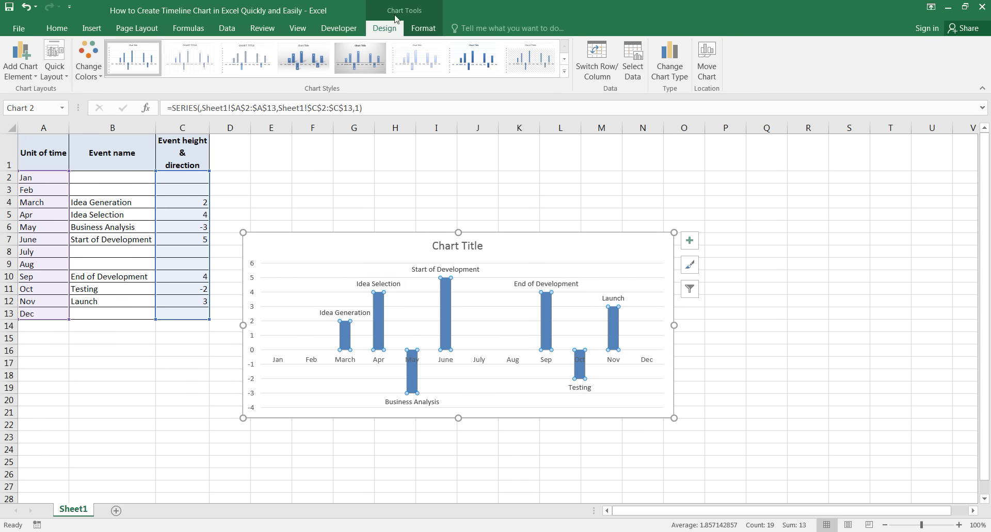
click(423, 28)
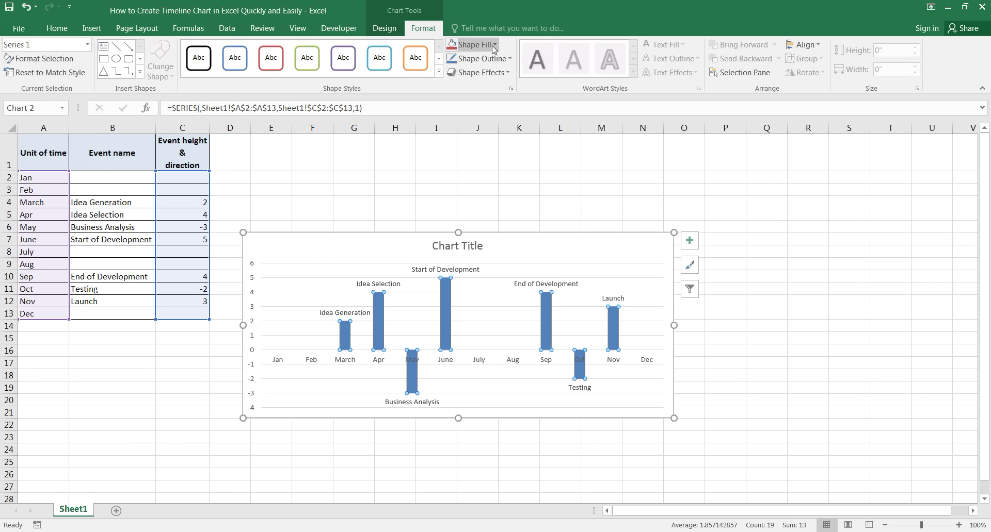
click(470, 45)
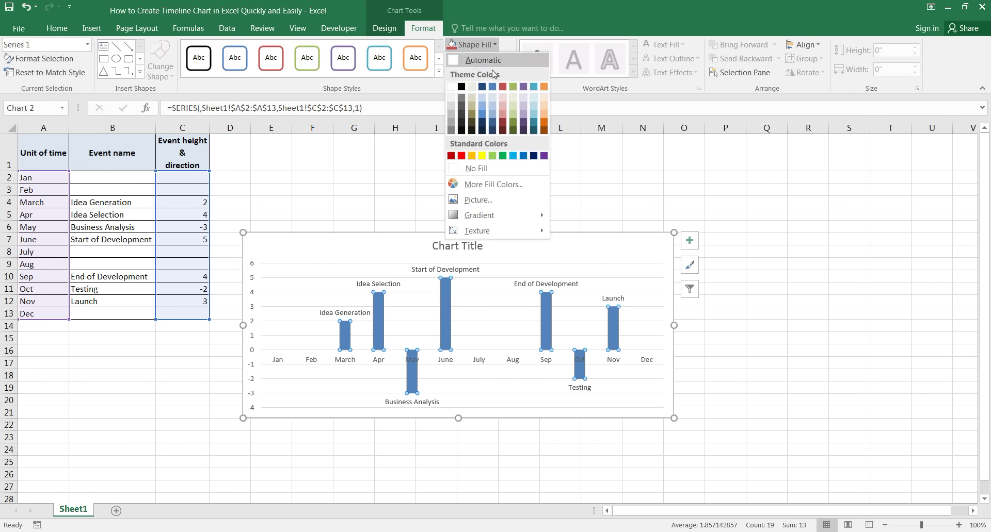
click(456, 169)
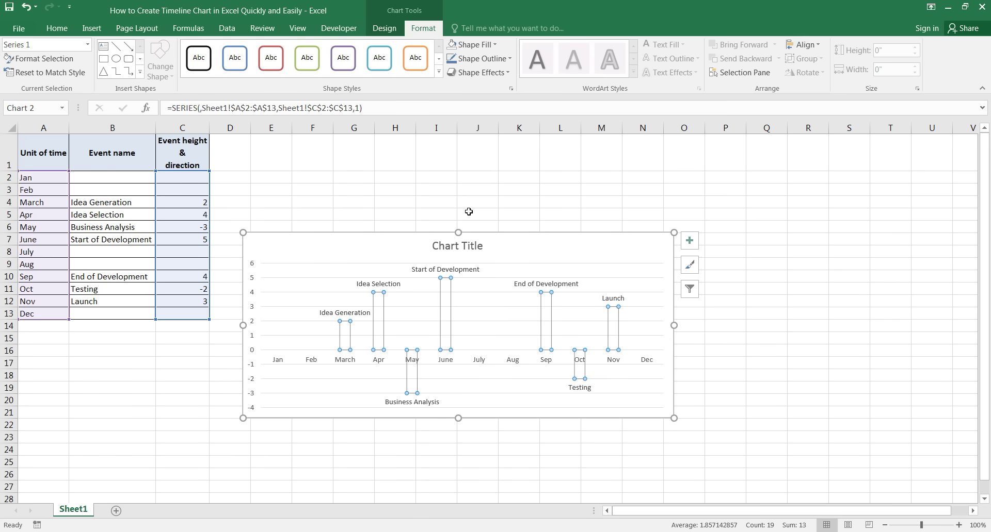
Add vertical error bars to the chart with Minus direction and No Cap end style
click(508, 235)
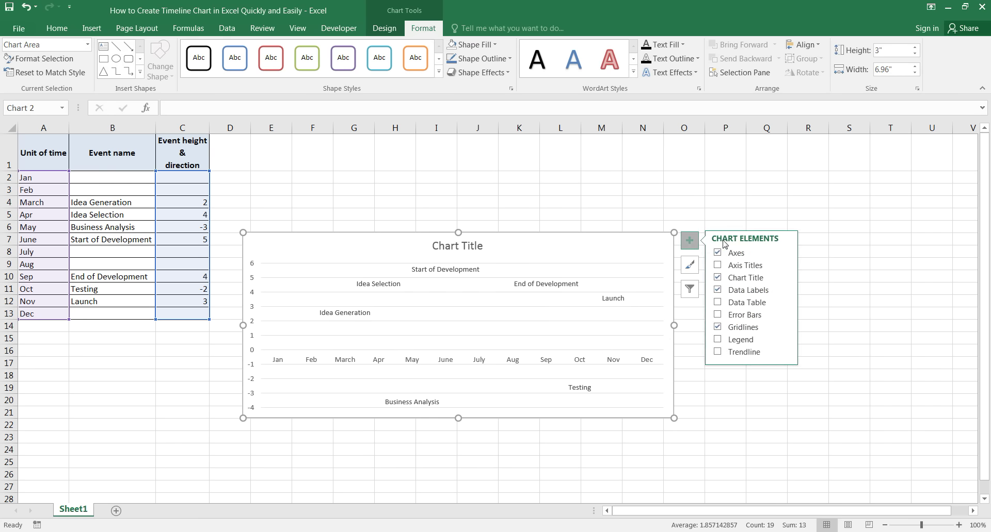
click(784, 316)
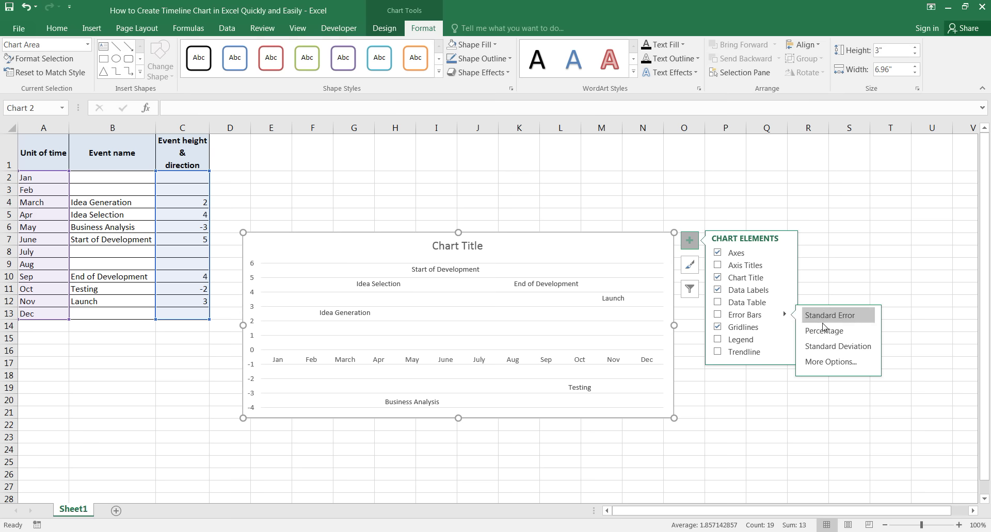
click(830, 362)
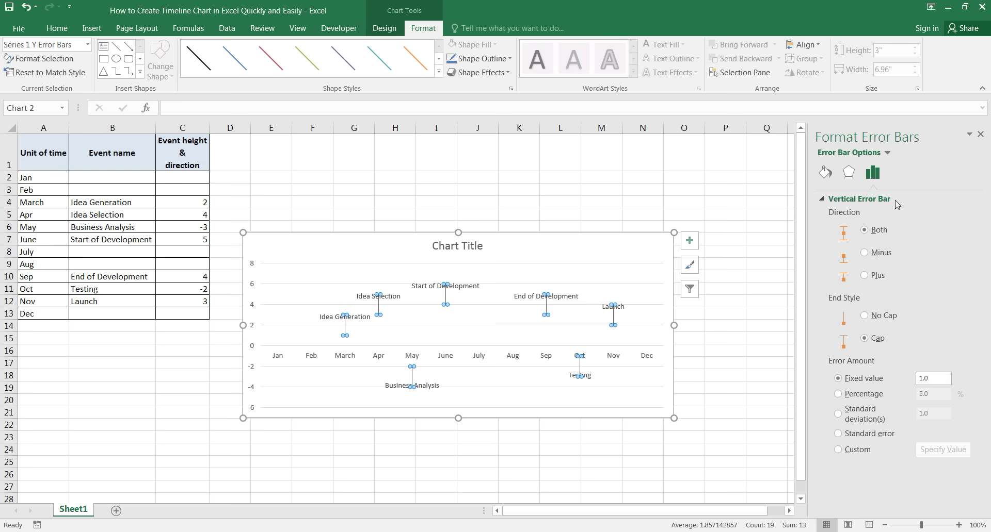
click(865, 254)
click(864, 317)
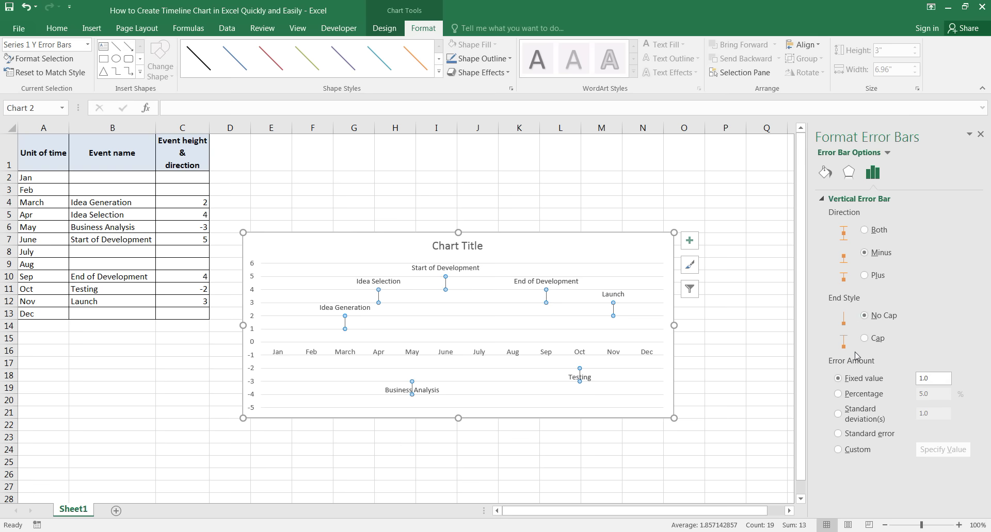
Set the error bars' error amount to a percentage of 100
click(837, 394)
drag(930, 395, 911, 401)
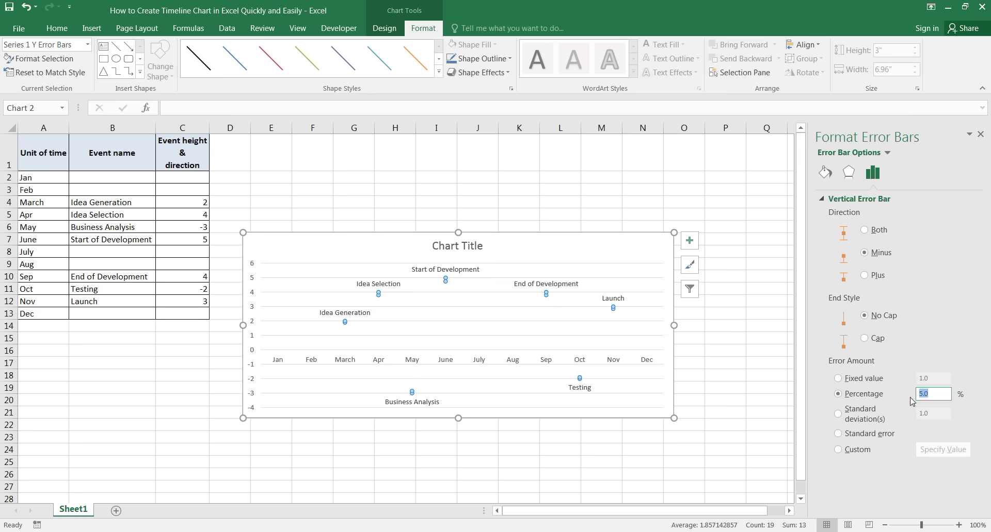
text(100)
key(Return)
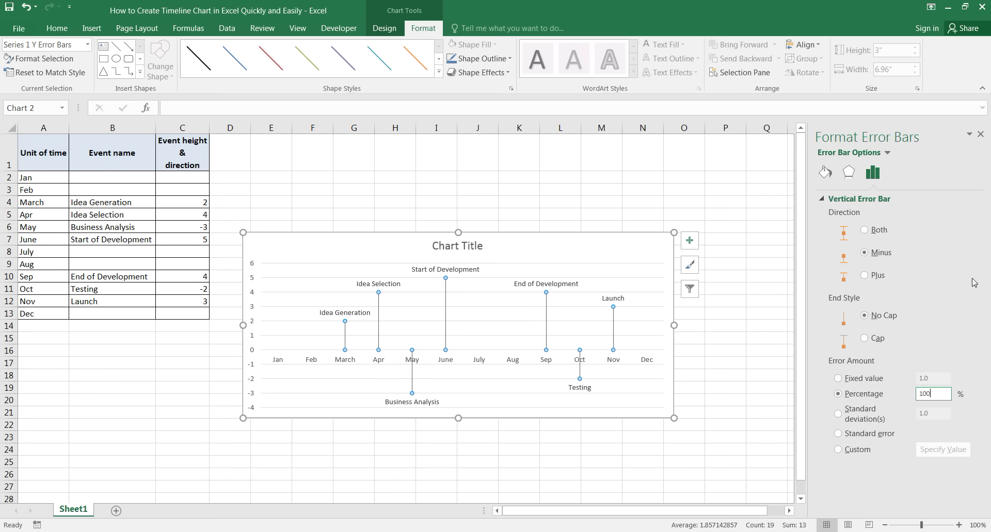
click(980, 136)
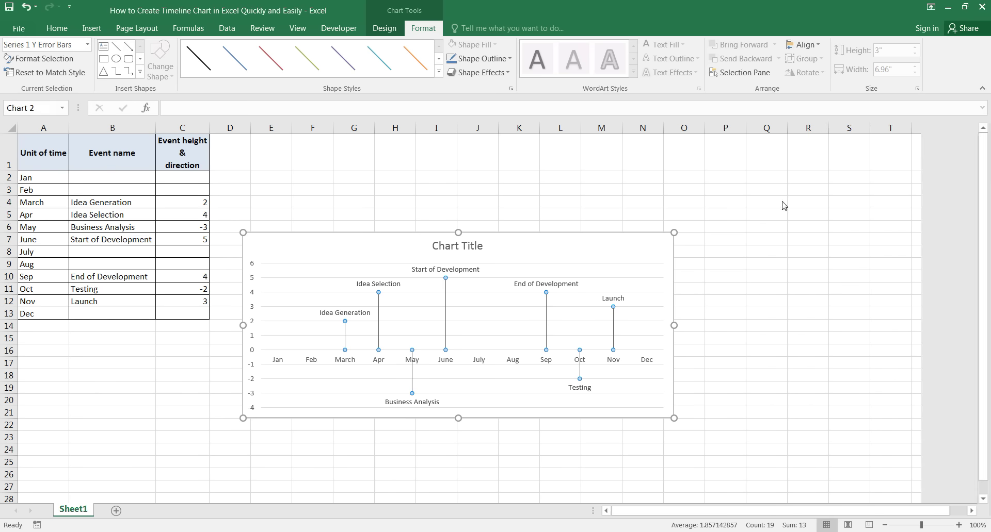
Hide the chart's primary vertical axis and its gridlines
click(619, 232)
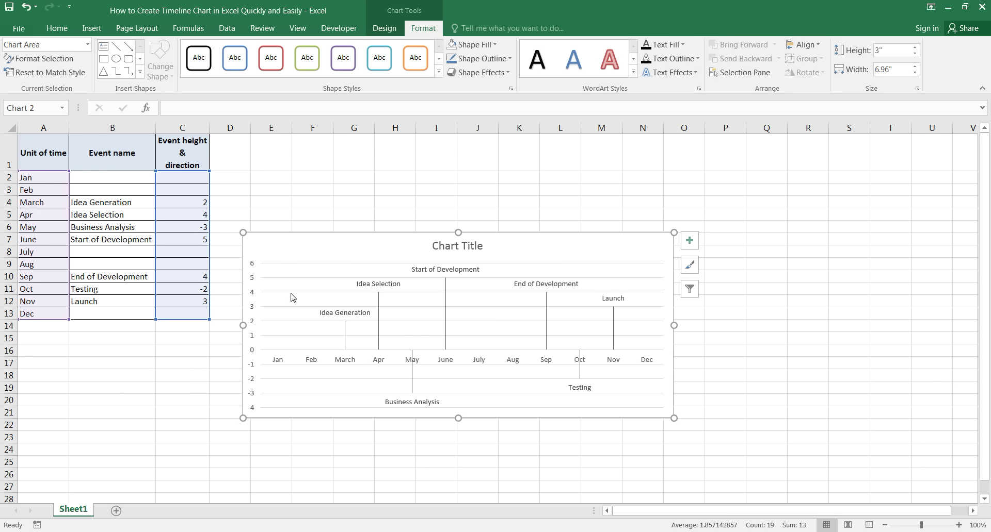
click(689, 241)
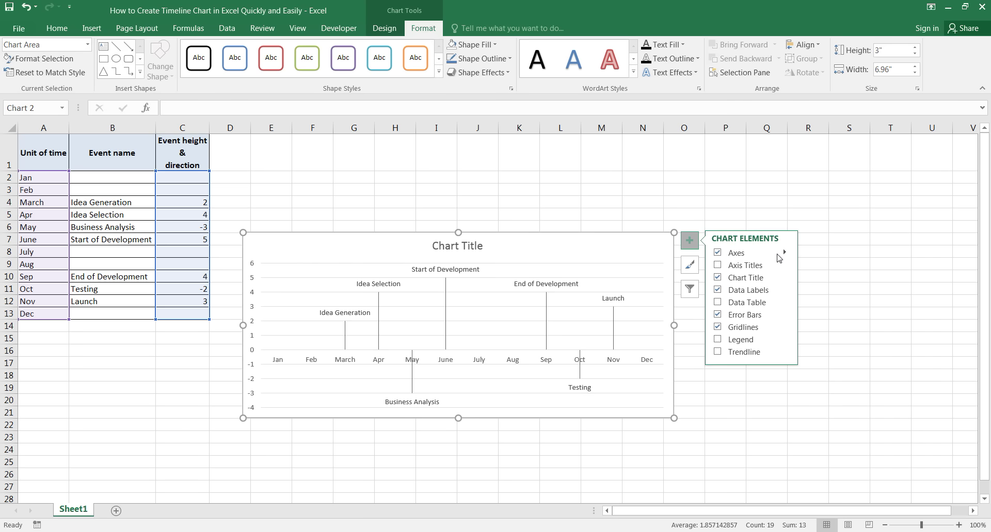
click(785, 253)
click(808, 264)
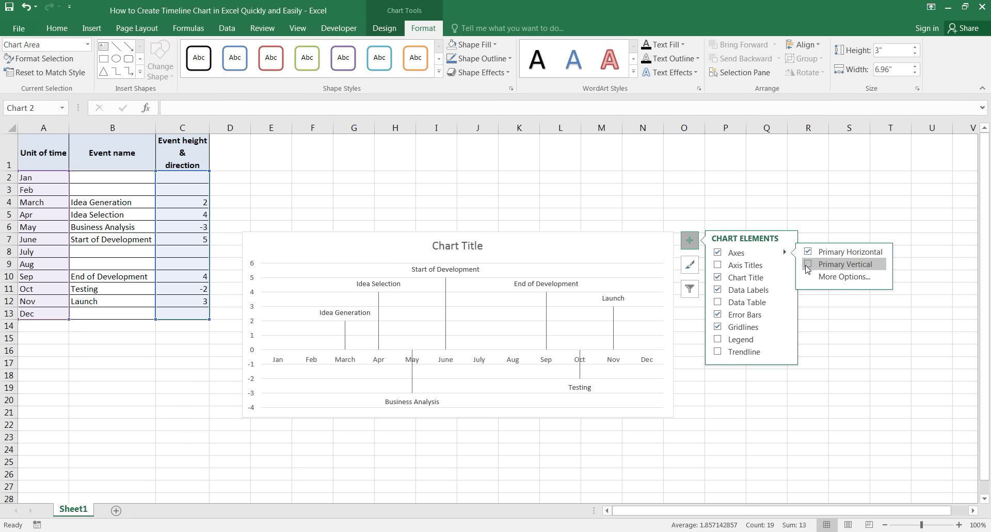
click(717, 328)
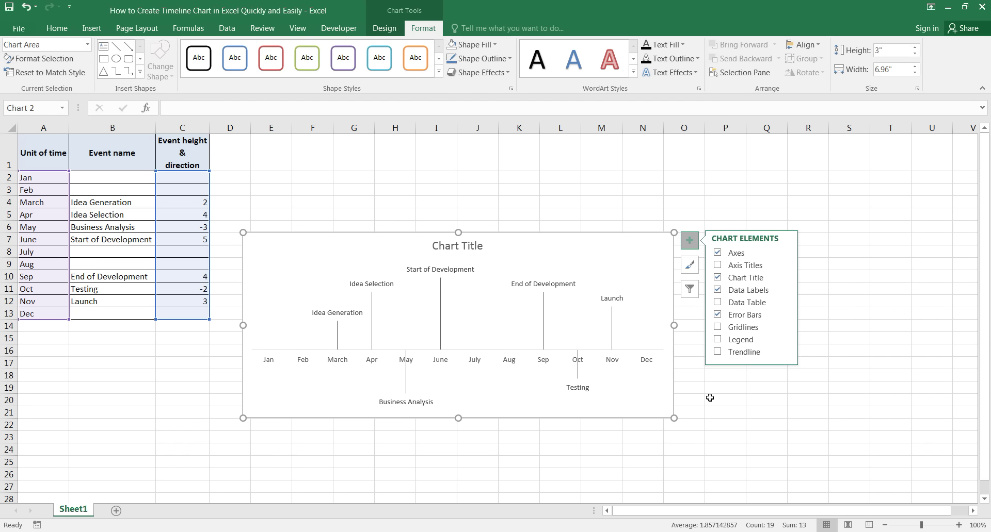
click(709, 398)
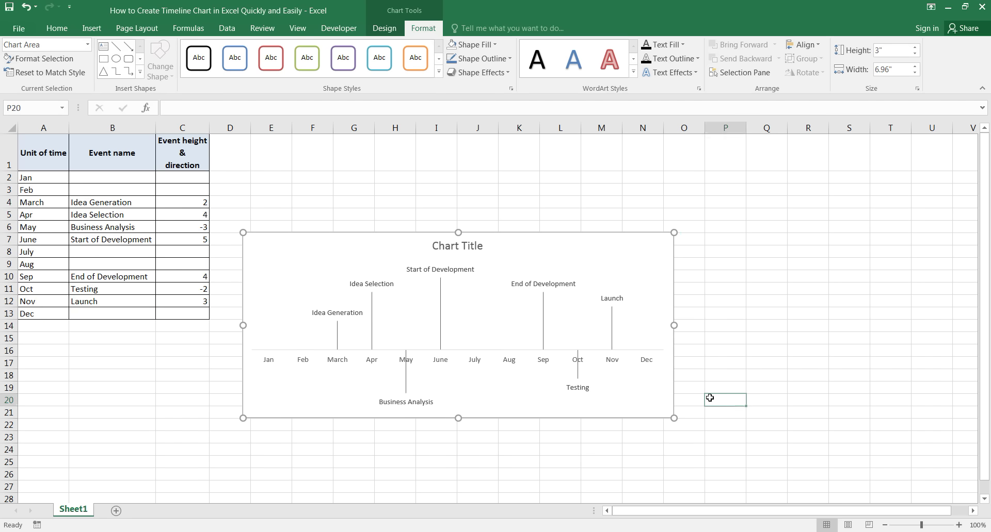
Format the chart's horizontal axis line with the standard Blue outline color and a 3 pt weight
click(519, 356)
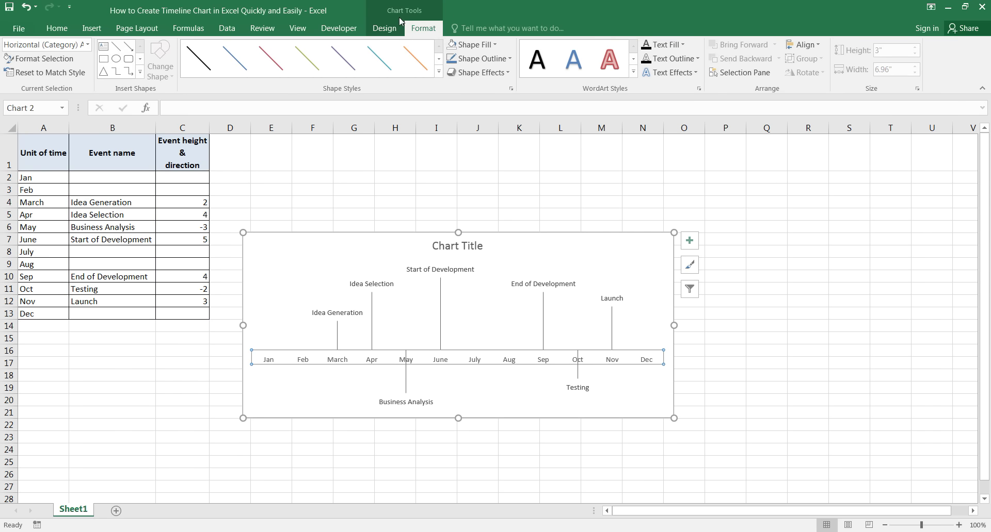
click(509, 60)
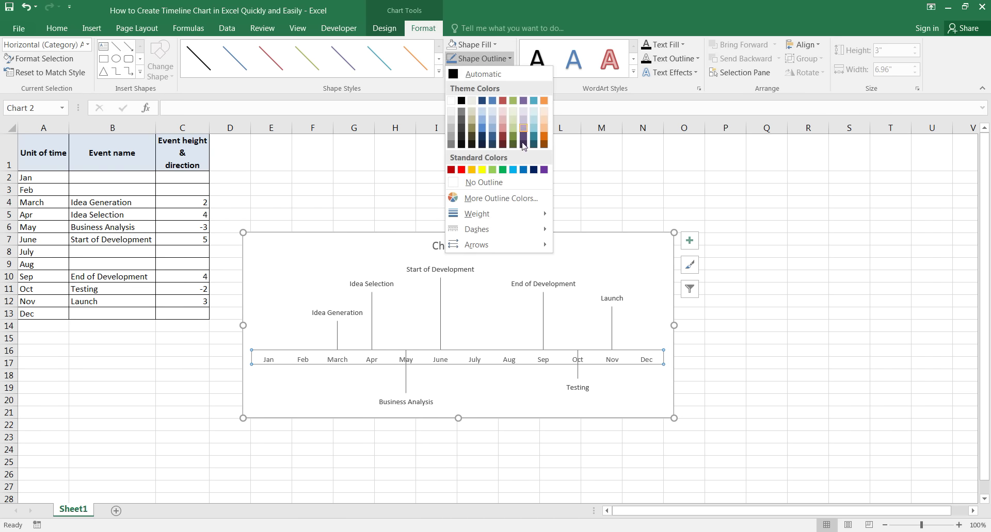
click(523, 170)
click(509, 59)
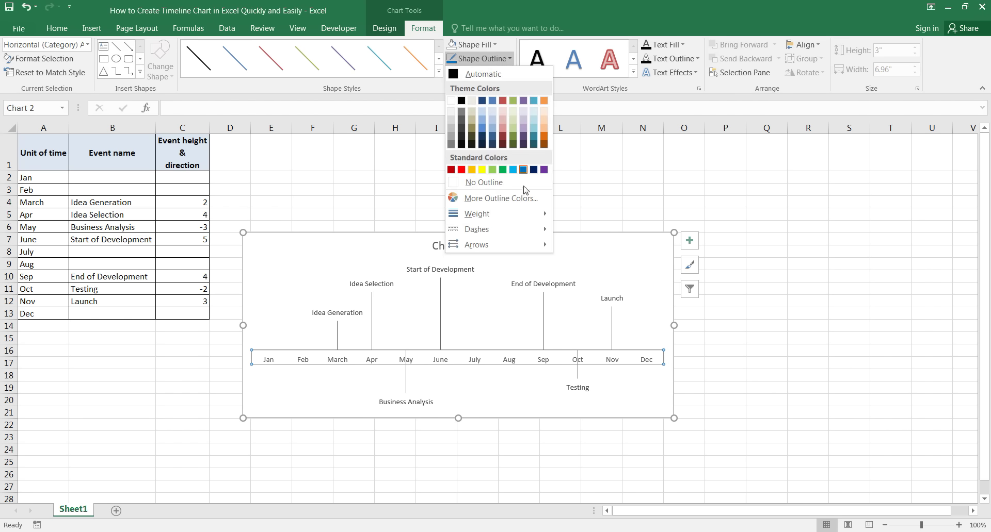
mouse_move(521, 214)
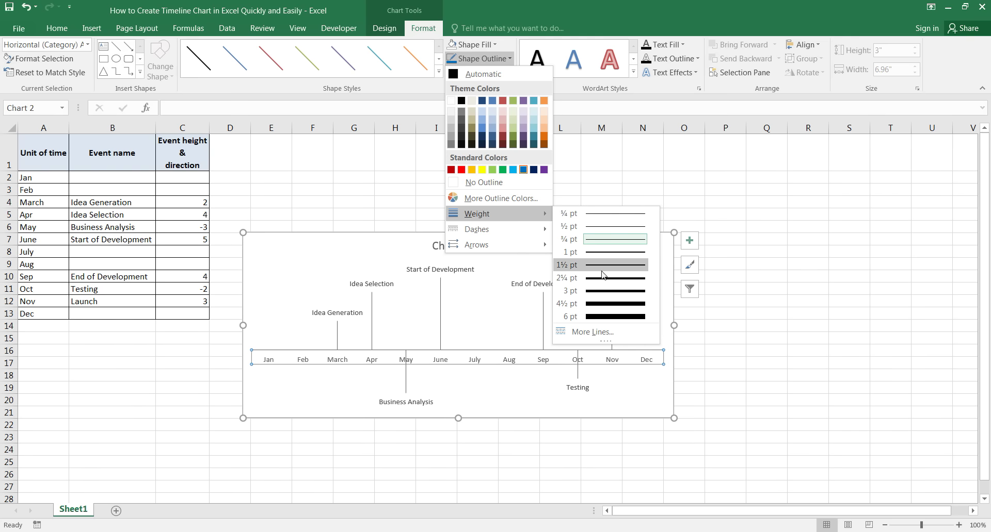
click(603, 290)
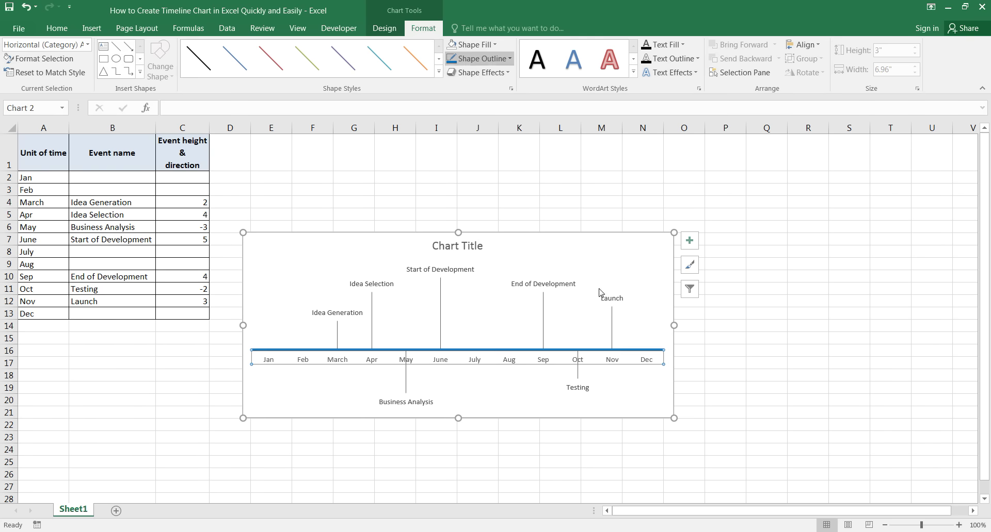
Add a solid arrowhead to the December end of the chart's horizontal axis line
click(509, 58)
mouse_move(533, 248)
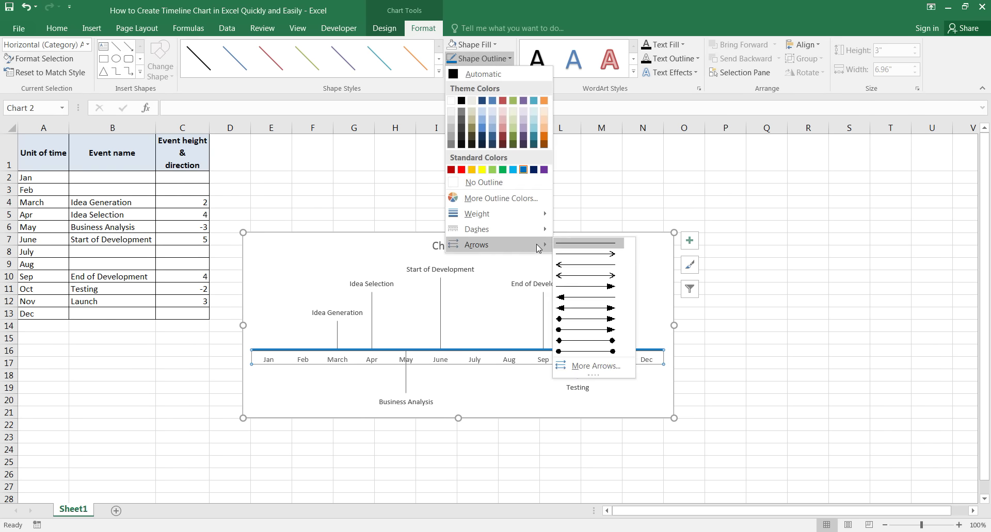
click(593, 288)
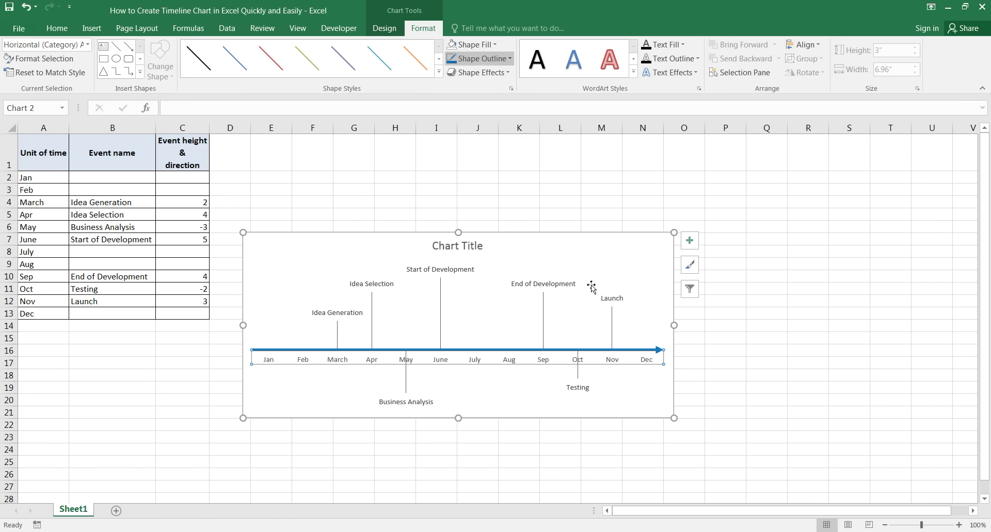
Recolor the outline of the chart's vertical error bars blue to match the axis line
click(543, 330)
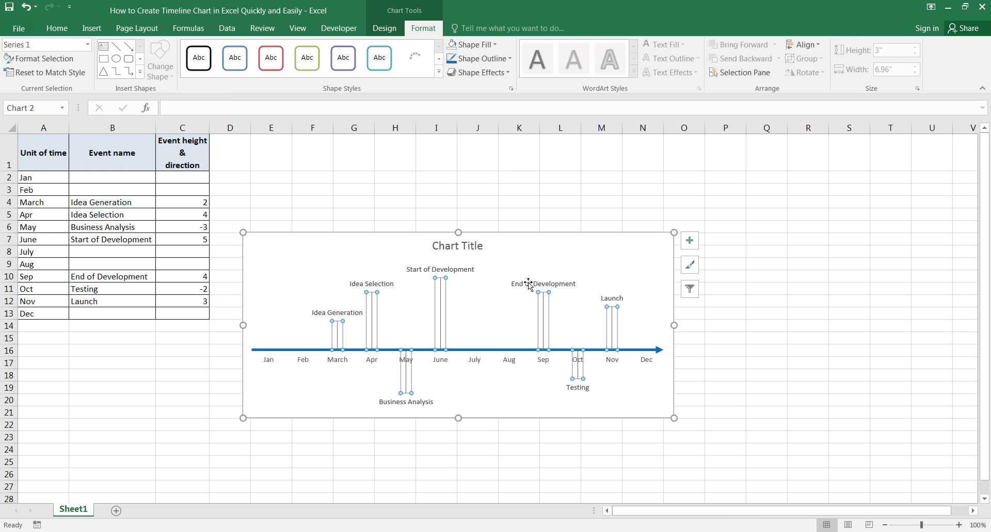
click(544, 308)
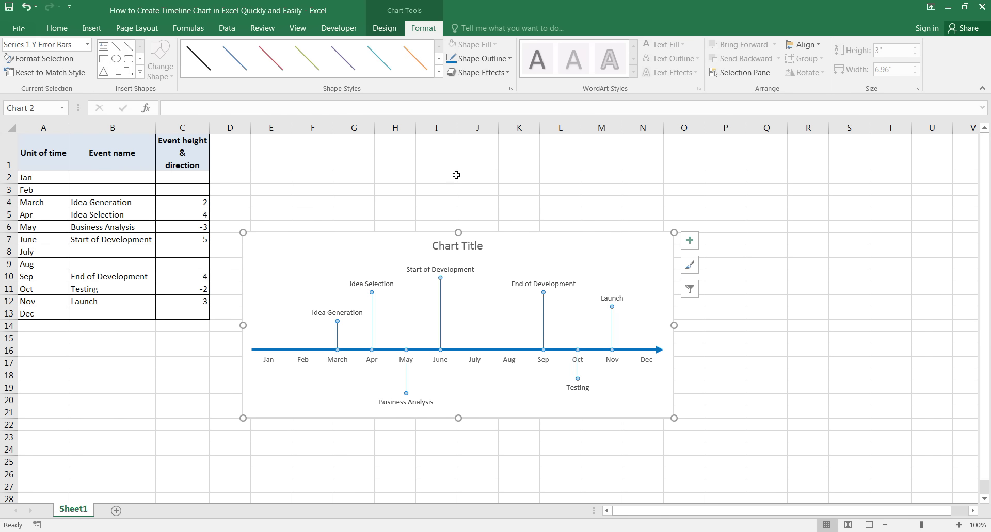
Replace the chart's placeholder title with "New Product Development Timeline"
click(434, 247)
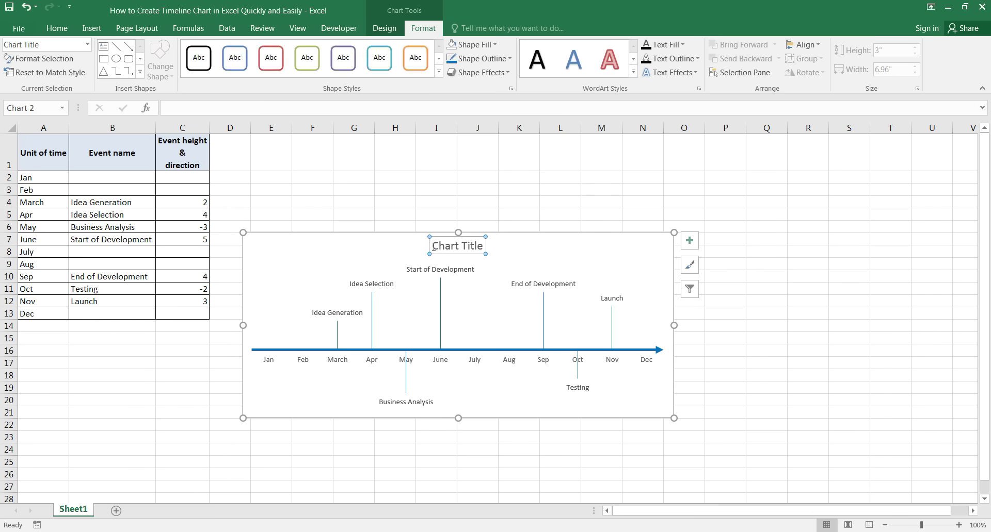
drag(434, 247, 482, 247)
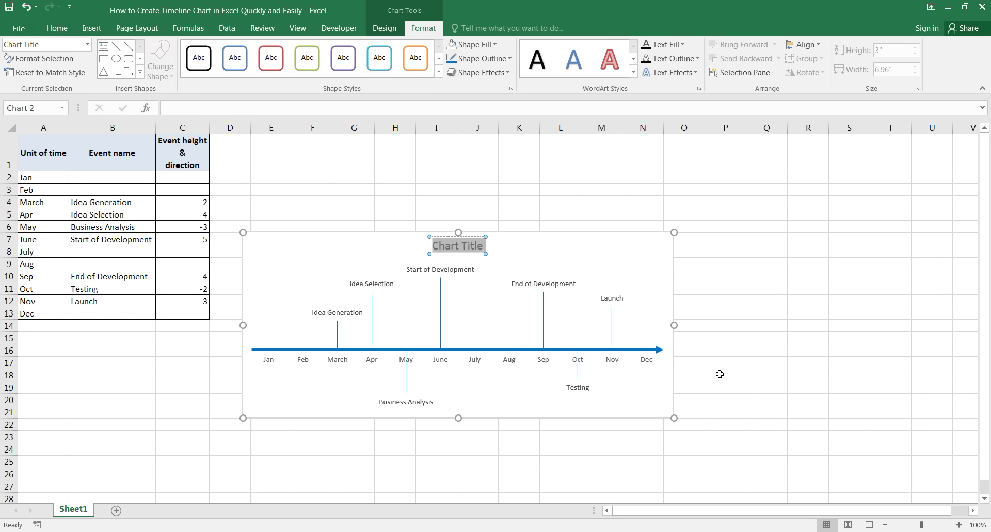
text(New)
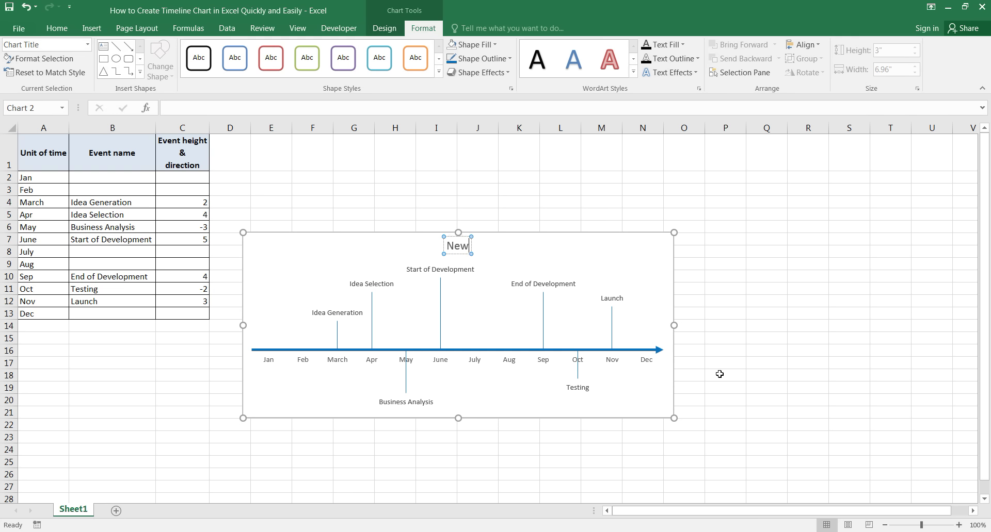
text( Pro)
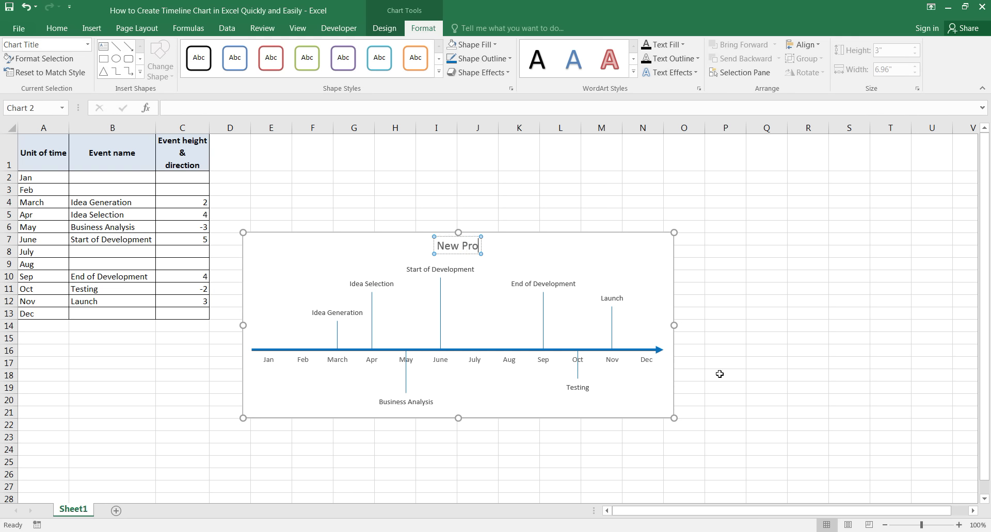
text(duct D)
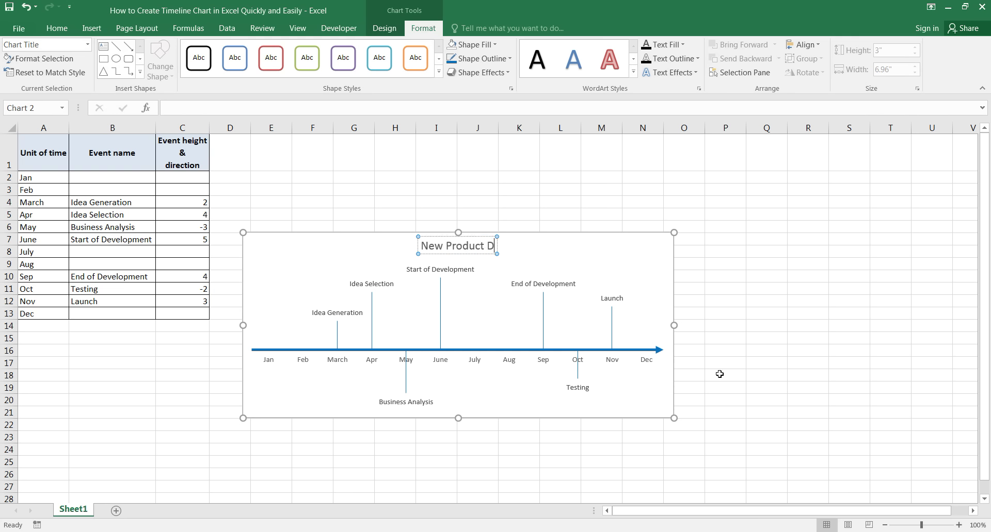
text(evelopm)
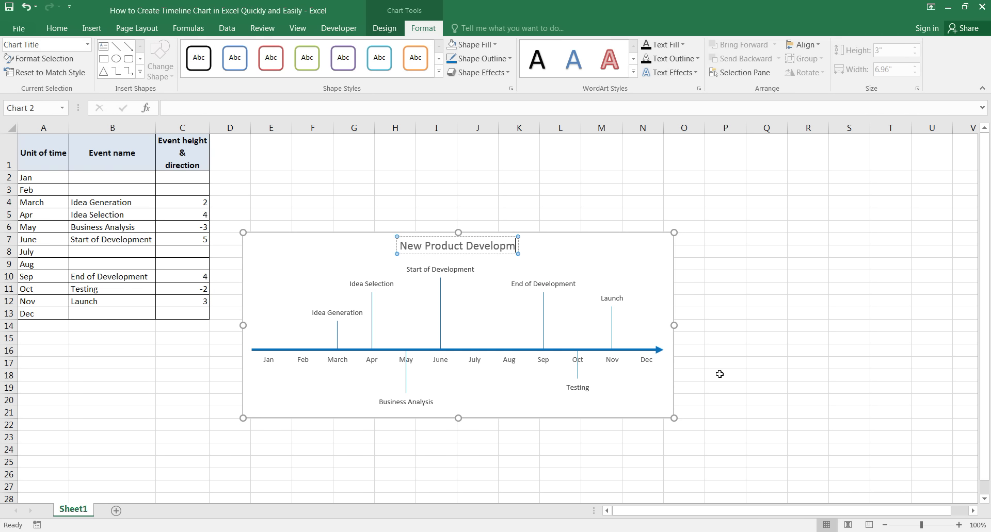
text(ent Timeline)
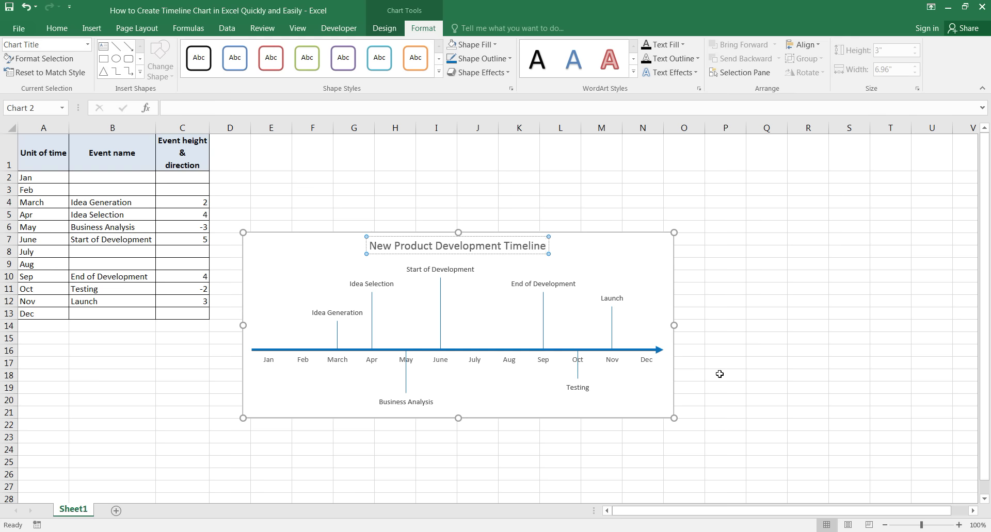
Make the whole chart title bold and underlined, and deselect the chart
click(481, 253)
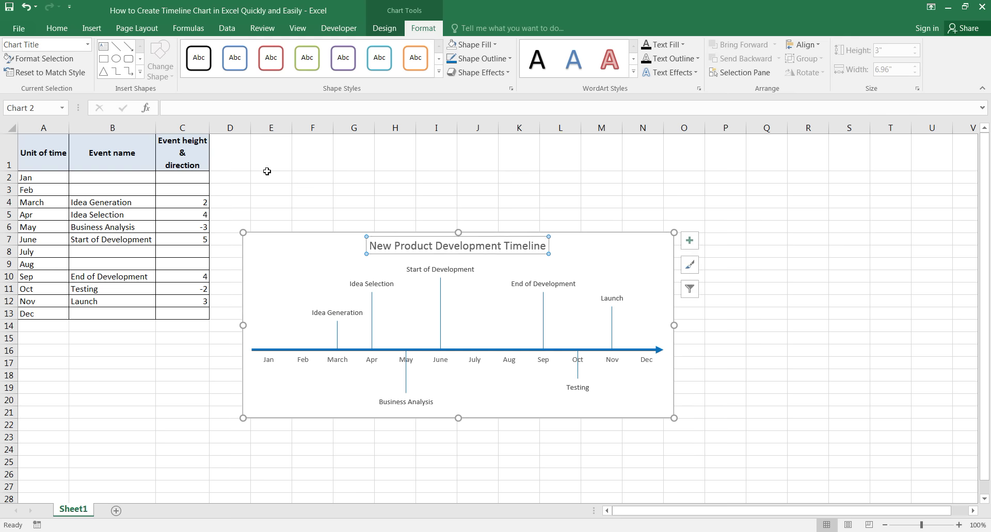
click(57, 28)
click(105, 69)
click(133, 69)
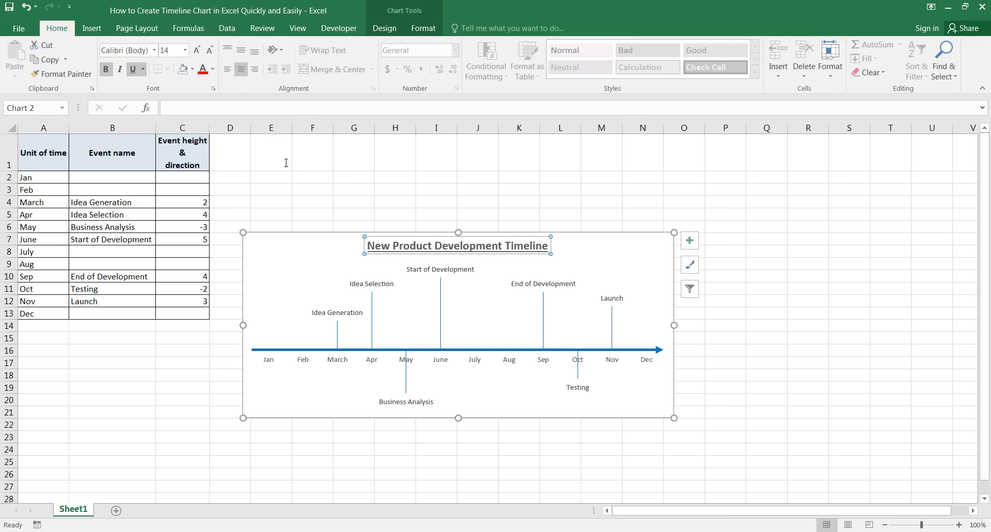
click(718, 400)
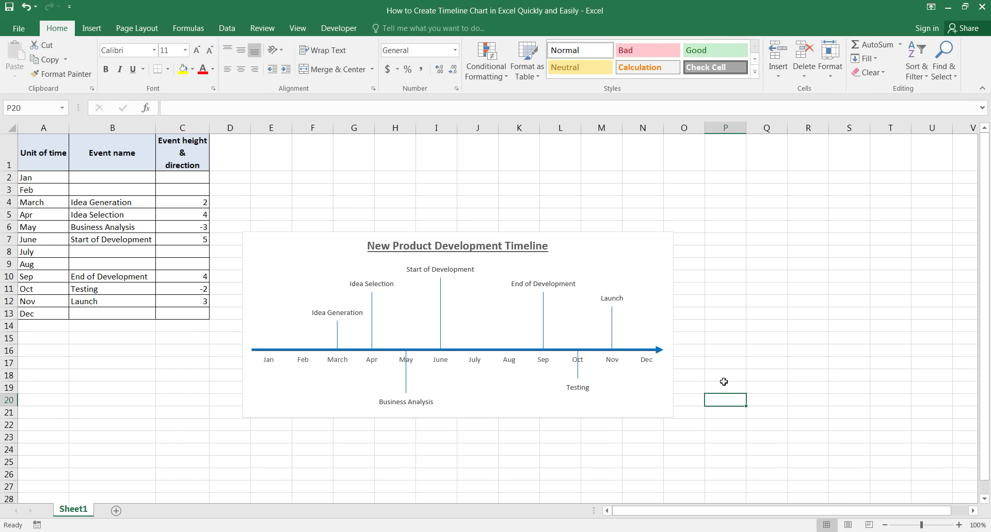